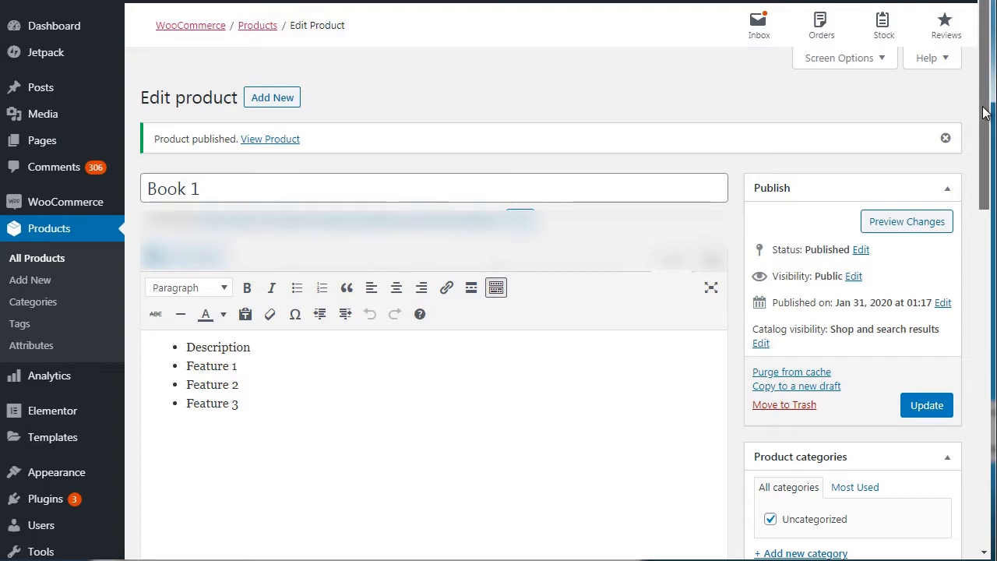
Step: Open the product categories and product tags management pages in separate browser tabs, keeping the Book 1 product open
{"action": "left_click_drag", "start_coordinate": [983, 113], "coordinate": [989, 194]}
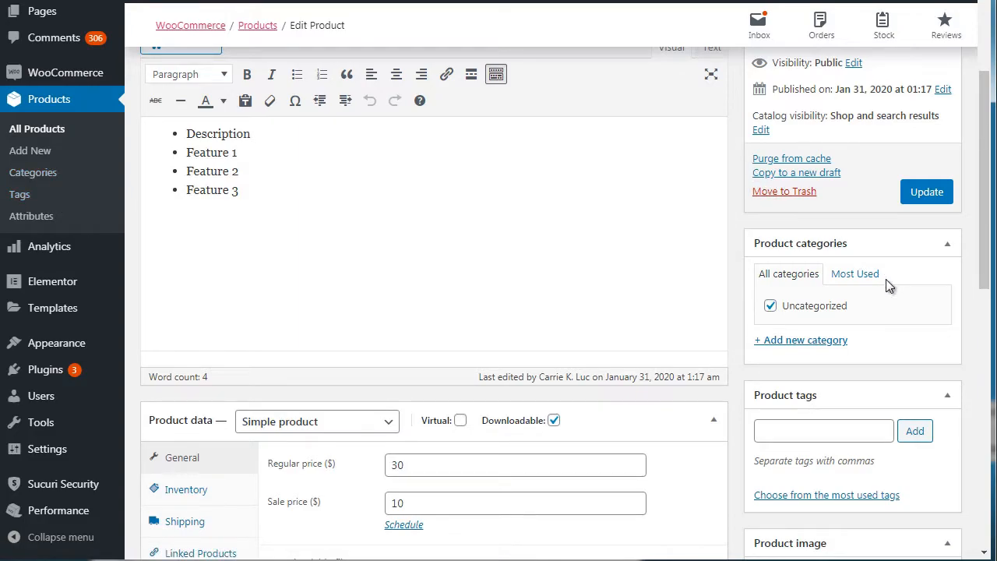
{"action": "left_click_drag", "start_coordinate": [984, 239], "coordinate": [993, 187]}
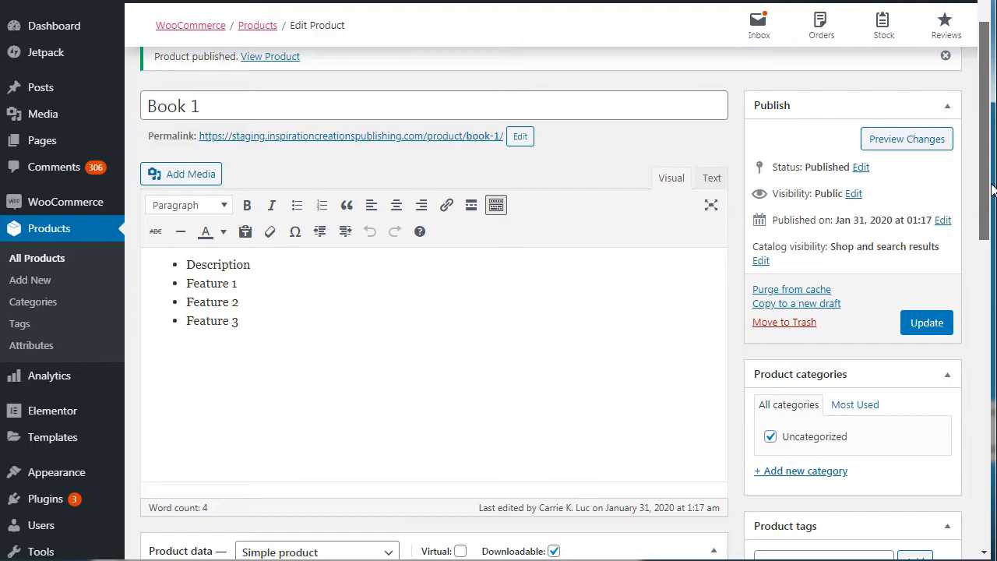
{"action": "left_click_drag", "start_coordinate": [992, 187], "coordinate": [990, 277]}
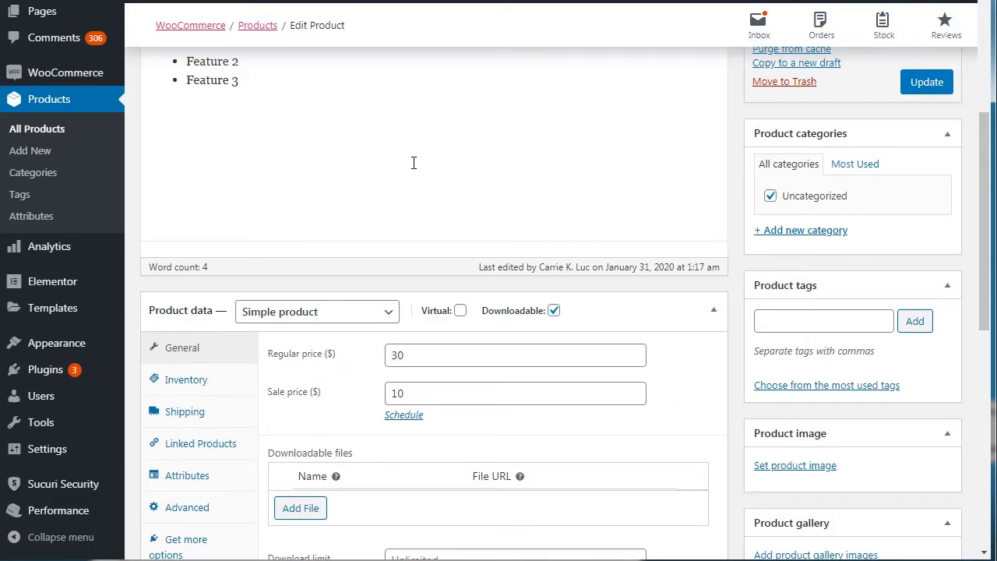
{"action": "right_click", "coordinate": [38, 175]}
{"action": "left_click", "coordinate": [66, 188]}
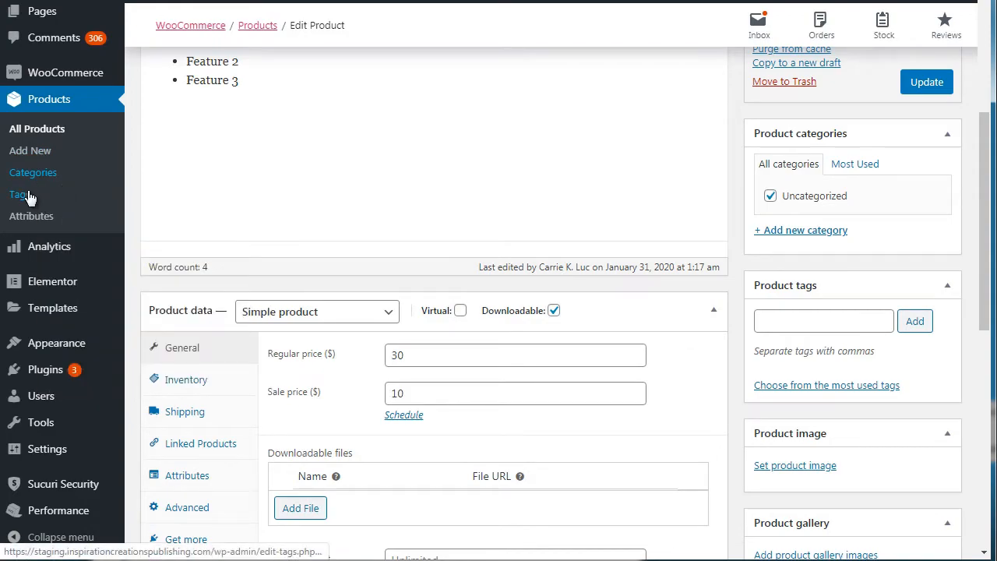
{"action": "right_click", "coordinate": [23, 194]}
{"action": "left_click", "coordinate": [39, 207]}
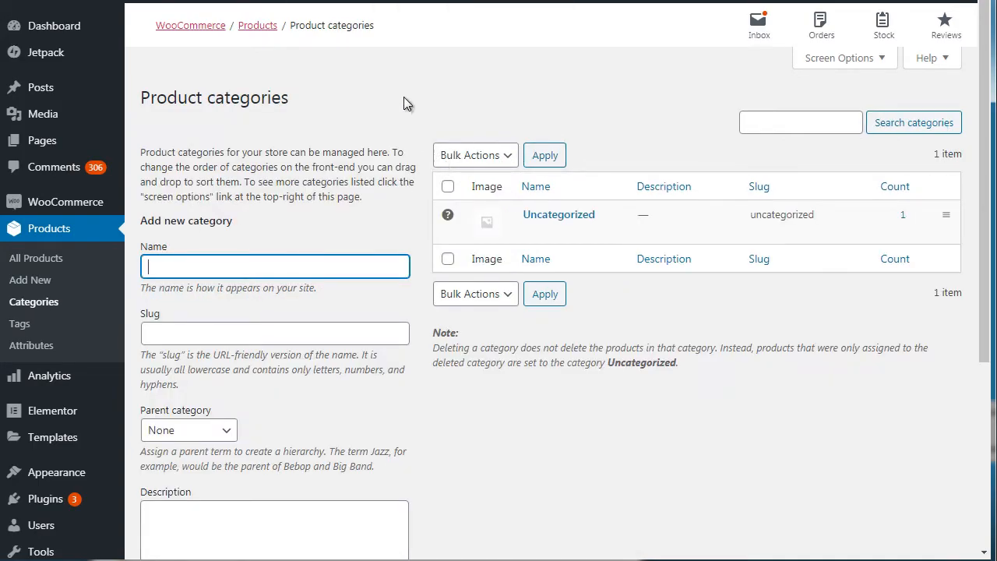
{"action": "left_click", "coordinate": [416, 115]}
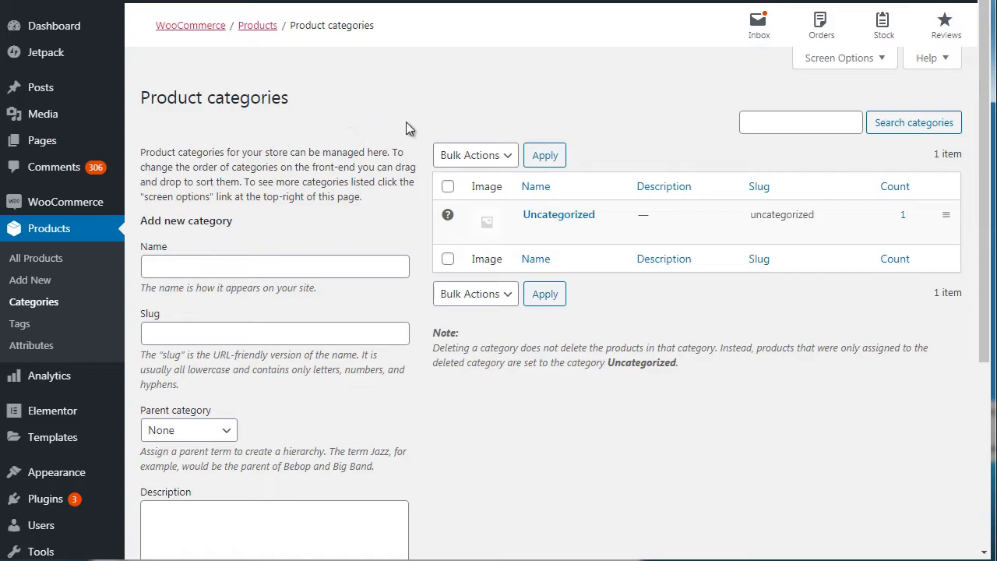
{"action": "left_click", "coordinate": [222, 266]}
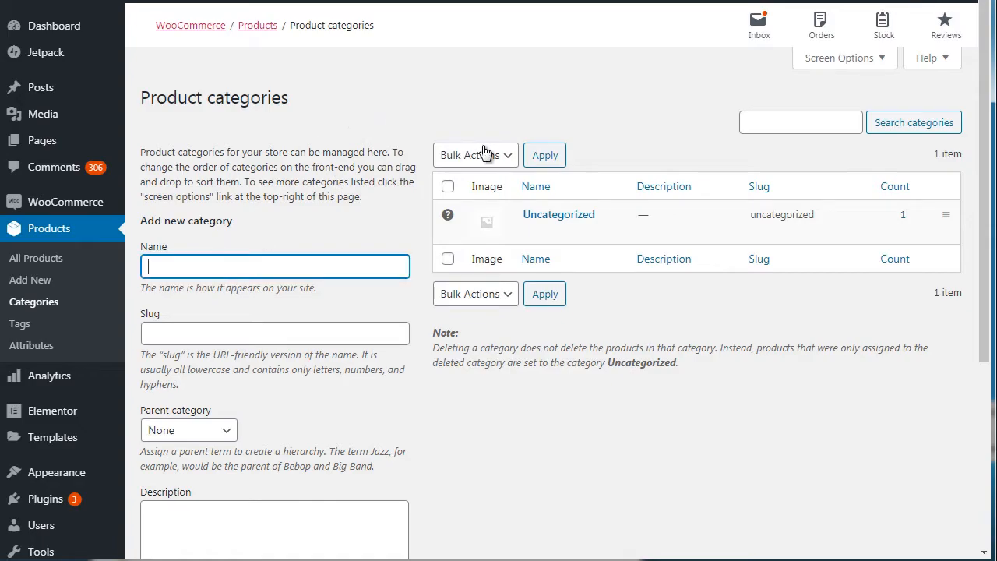
{"action": "left_click", "coordinate": [418, 128]}
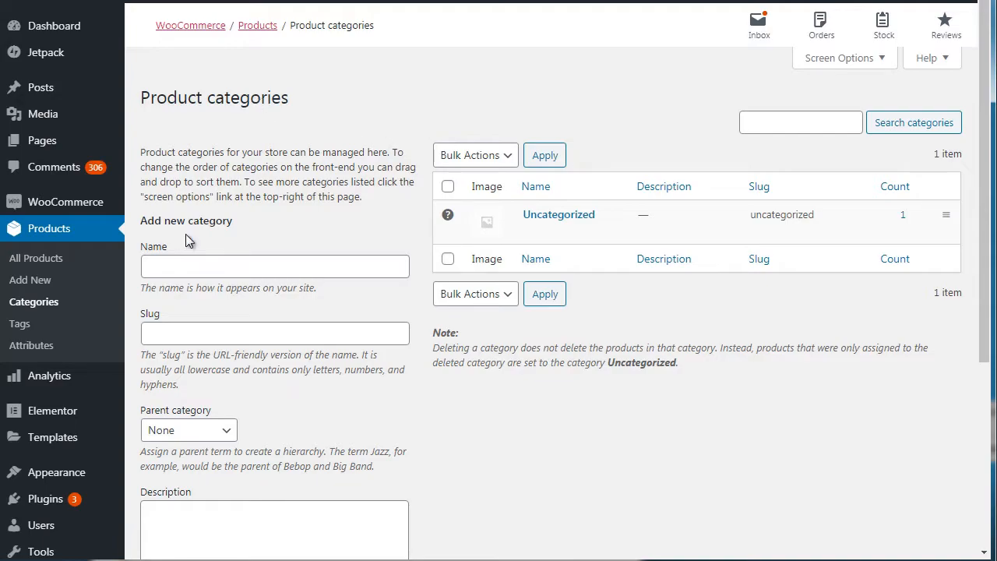
Step: Enter Filters as the name of the new product category
{"action": "left_click", "coordinate": [179, 270]}
{"action": "type", "text": "F"}
{"action": "key", "text": "BackSpace"}
{"action": "type", "text": "Water-Filters"}
{"action": "key", "text": "ctrl+a"}
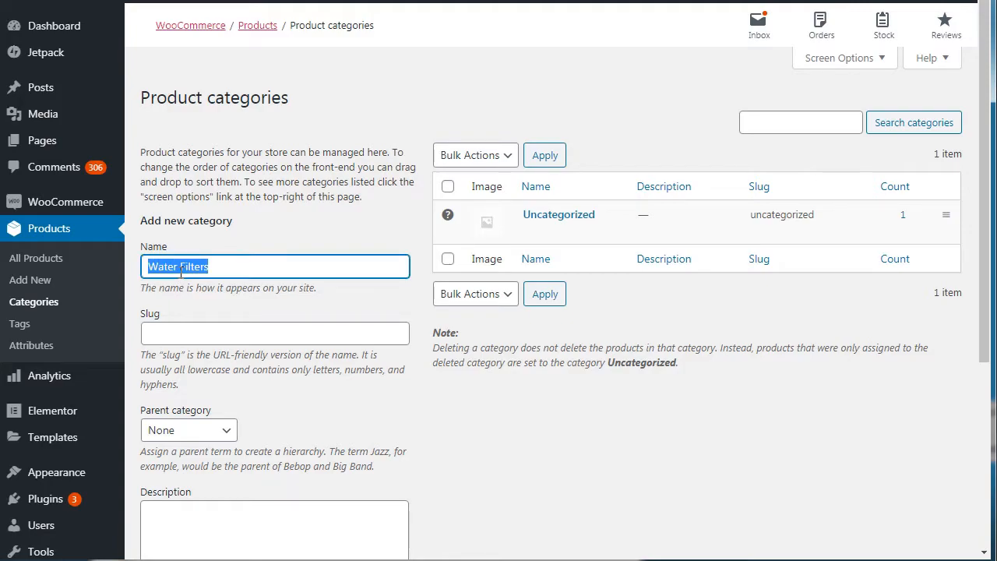
{"action": "type", "text": "Filters"}
{"action": "key", "text": "ctrl+a"}
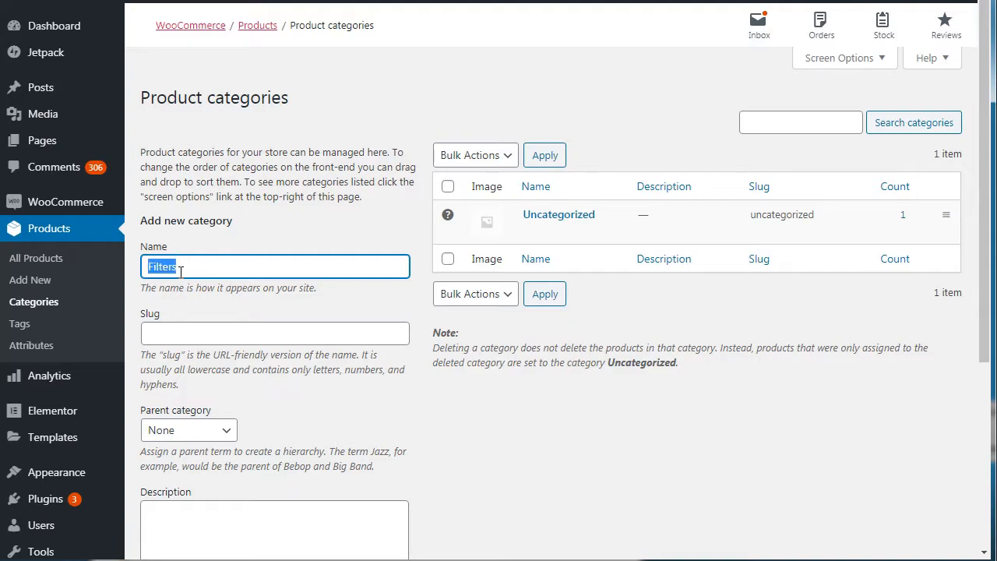
{"action": "left_click", "coordinate": [373, 106]}
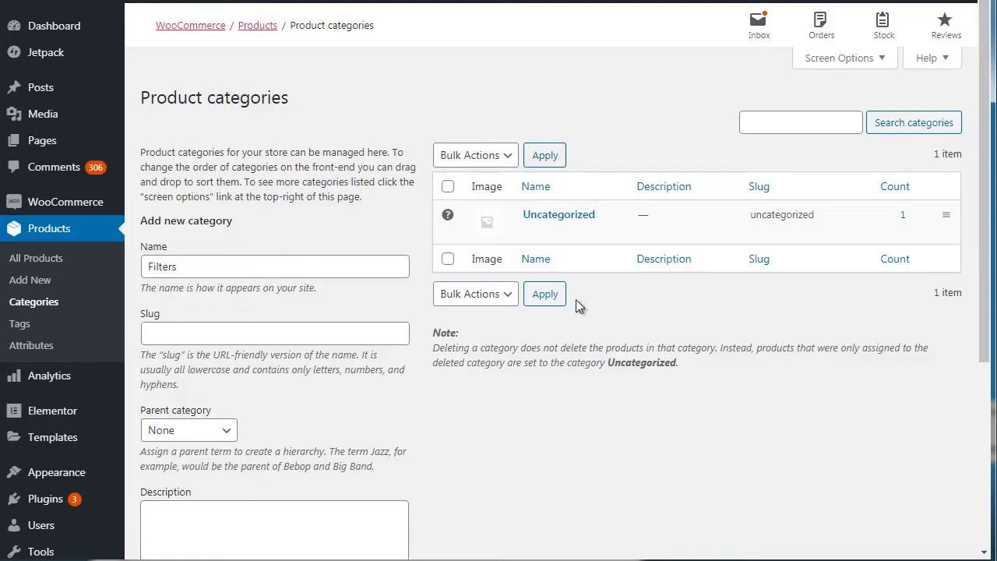
Step: Give the new category the slug water-filters and the description "Water filters"
{"action": "scroll", "coordinate": [987, 312], "scroll_direction": "down", "scroll_amount": 2}
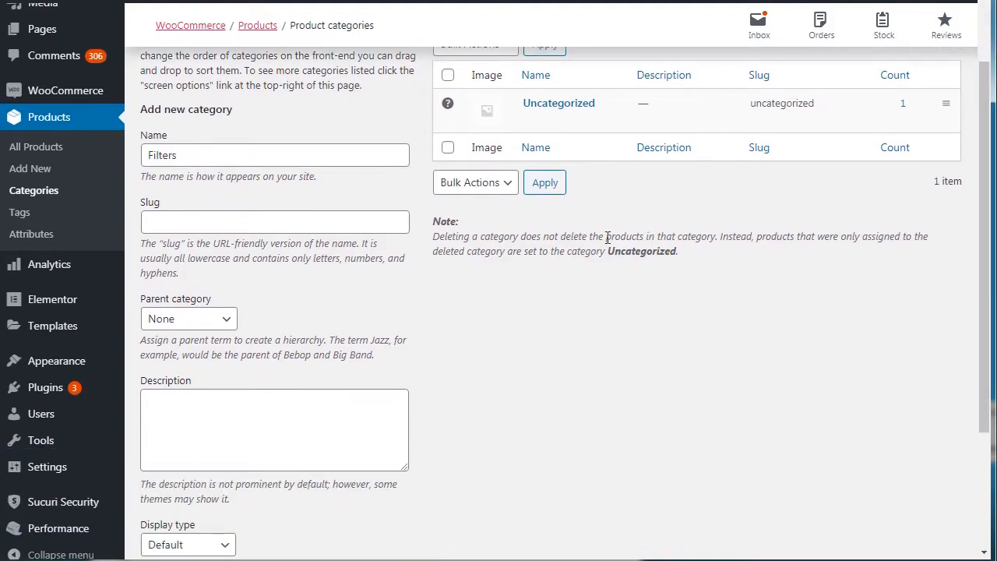
{"action": "left_click", "coordinate": [357, 220]}
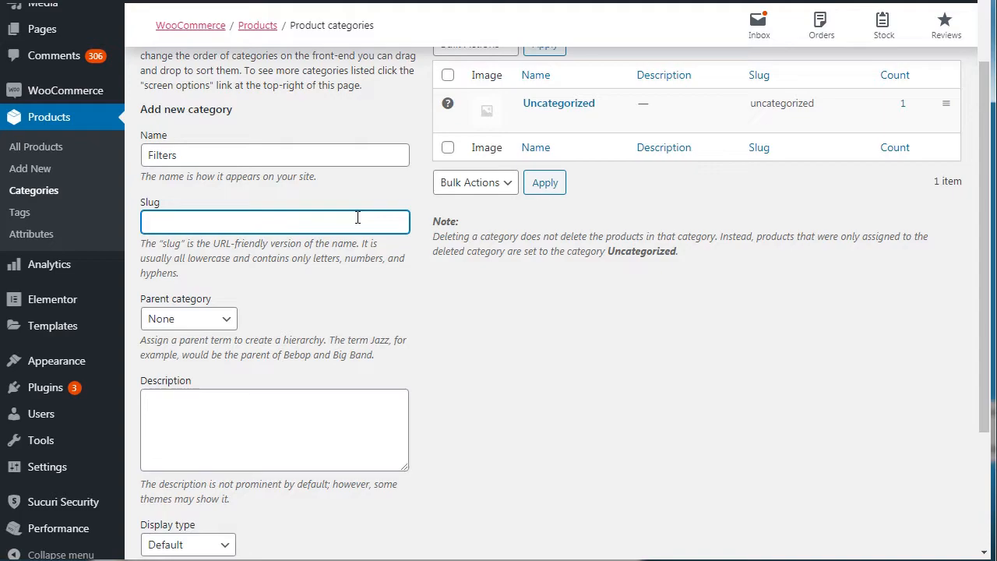
{"action": "type", "text": "water-filters"}
{"action": "left_click", "coordinate": [235, 421]}
{"action": "left_click_drag", "start_coordinate": [986, 199], "coordinate": [995, 345]}
{"action": "type", "text": "Water "}
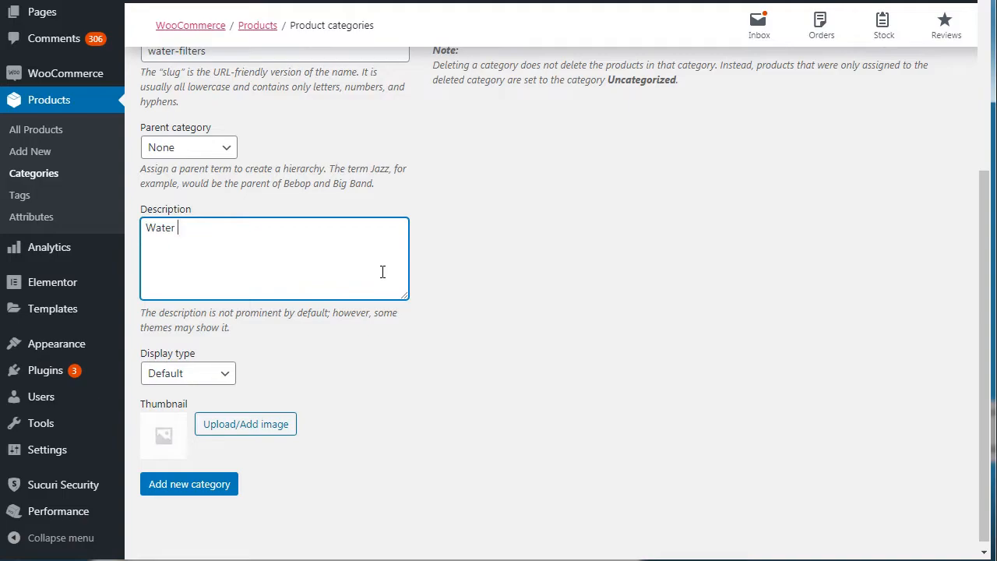
{"action": "type", "text": "filters"}
Step: Review the completed category details, add the new category, and check its entry in the category list
{"action": "scroll", "coordinate": [983, 146], "scroll_direction": "up", "scroll_amount": 4}
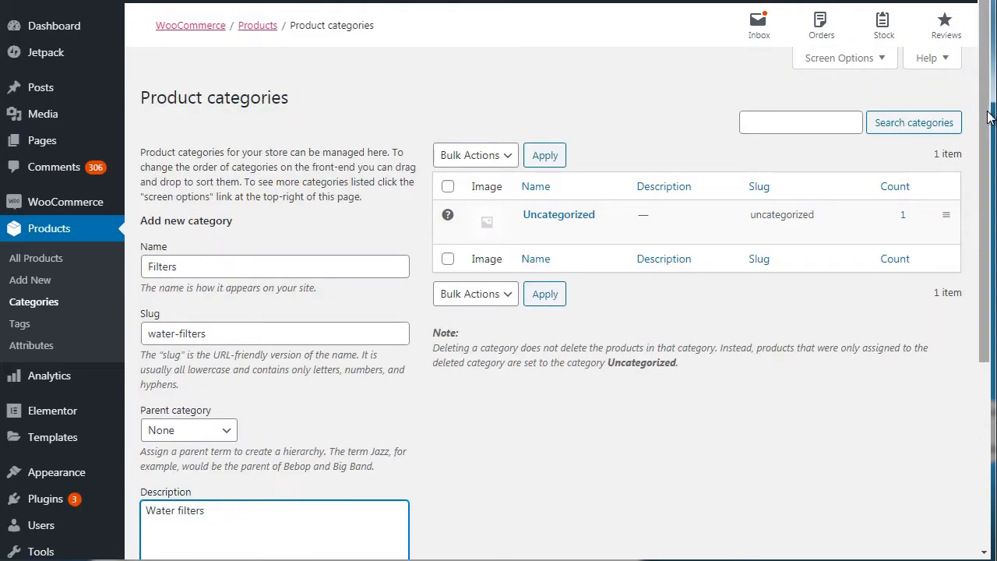
{"action": "scroll", "coordinate": [984, 128], "scroll_direction": "down", "scroll_amount": 4}
{"action": "left_click", "coordinate": [229, 479]}
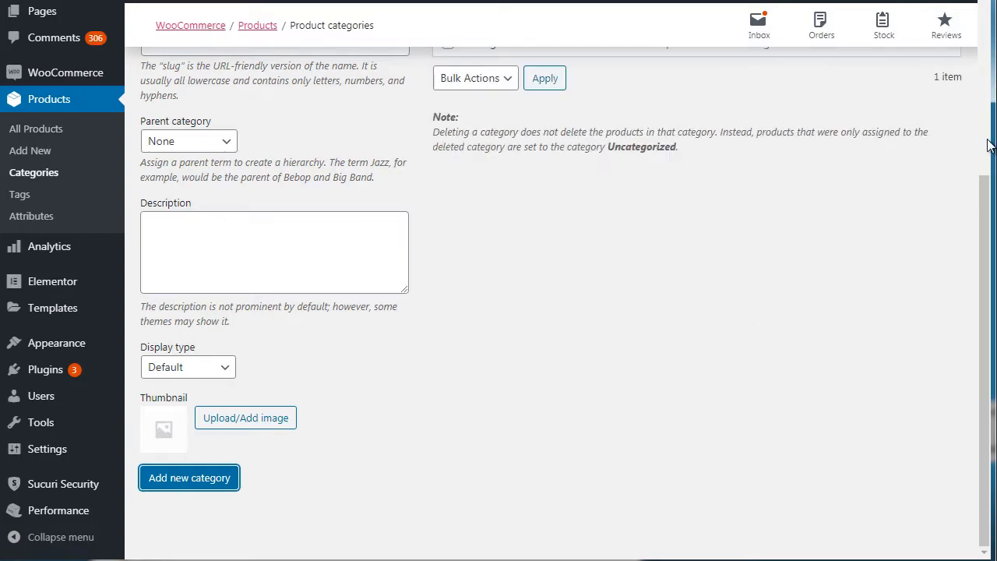
{"action": "scroll", "coordinate": [988, 147], "scroll_direction": "up", "scroll_amount": 4}
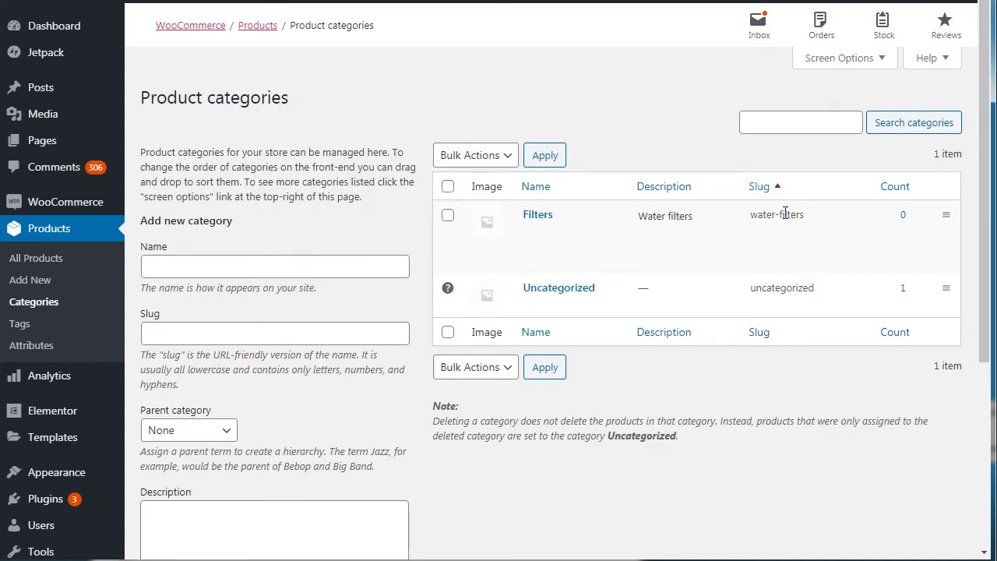
{"action": "mouse_move", "coordinate": [897, 244]}
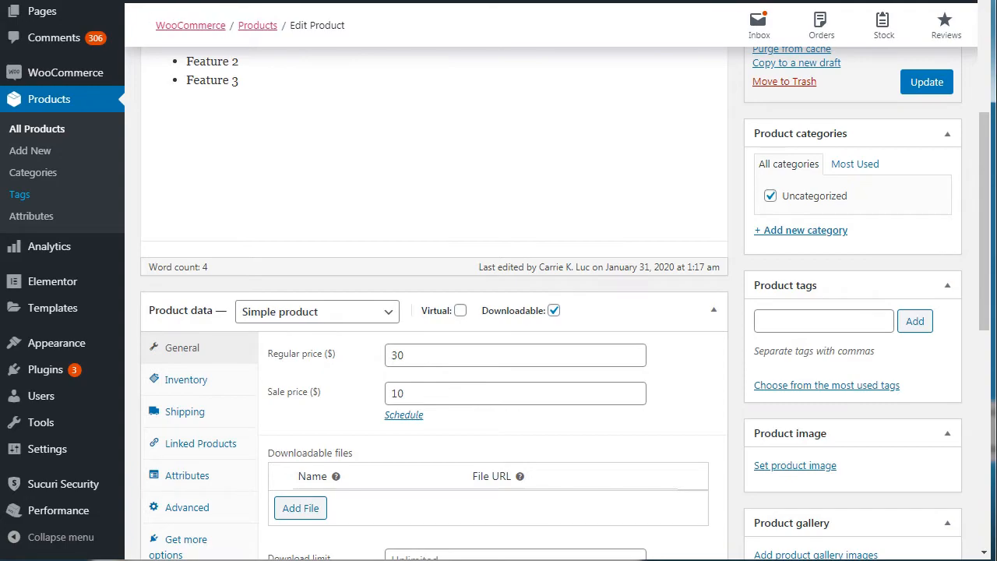
Step: Update the Book 1 product to refresh its category list, replace Uncategorized with the Filters category, and save the product
{"action": "left_click", "coordinate": [929, 90]}
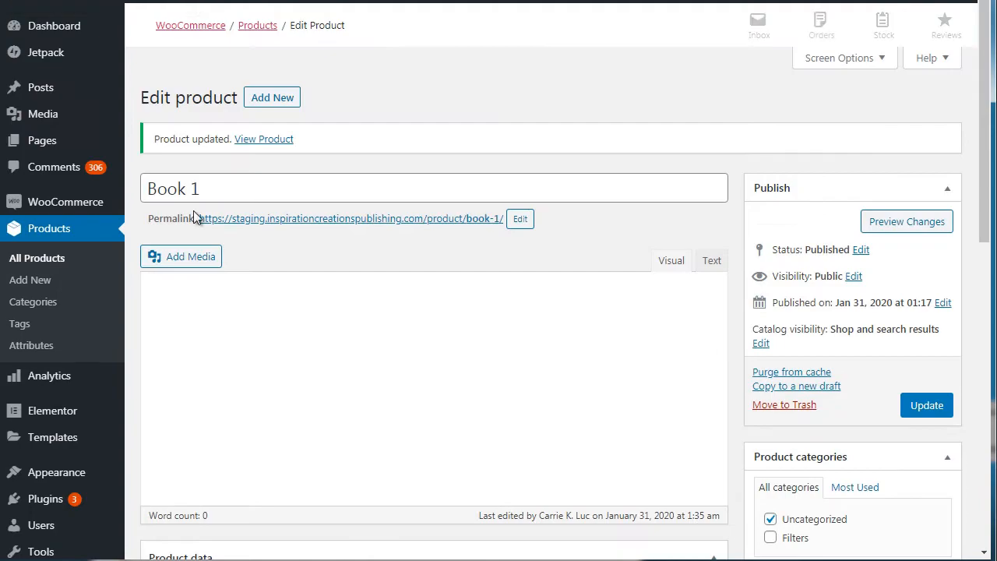
{"action": "left_click_drag", "start_coordinate": [985, 95], "coordinate": [985, 200]}
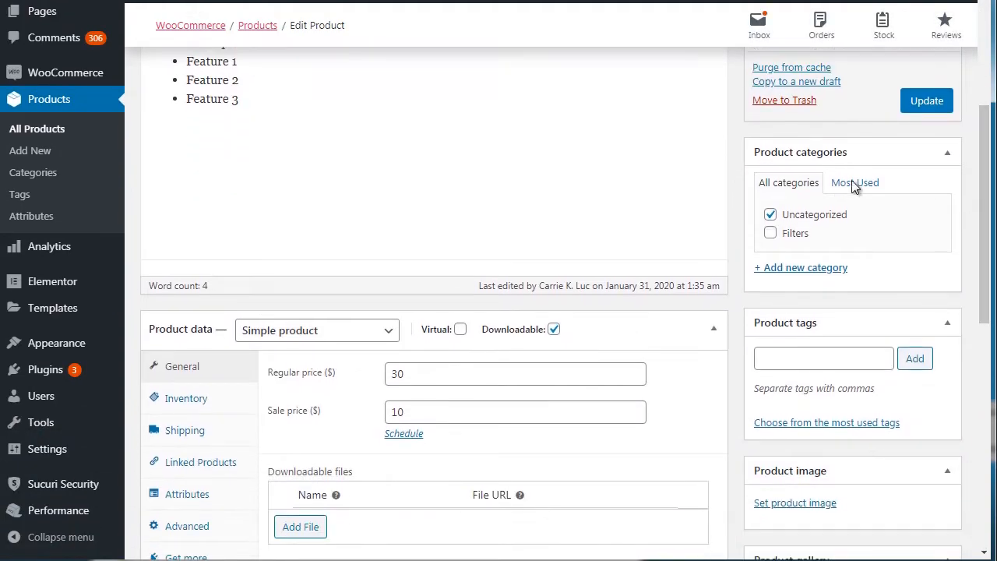
{"action": "left_click", "coordinate": [770, 217]}
{"action": "left_click", "coordinate": [770, 235]}
{"action": "mouse_move", "coordinate": [987, 191]}
{"action": "left_mouse_down"}
{"action": "mouse_move", "coordinate": [987, 238]}
{"action": "mouse_move", "coordinate": [987, 202]}
{"action": "left_mouse_up"}
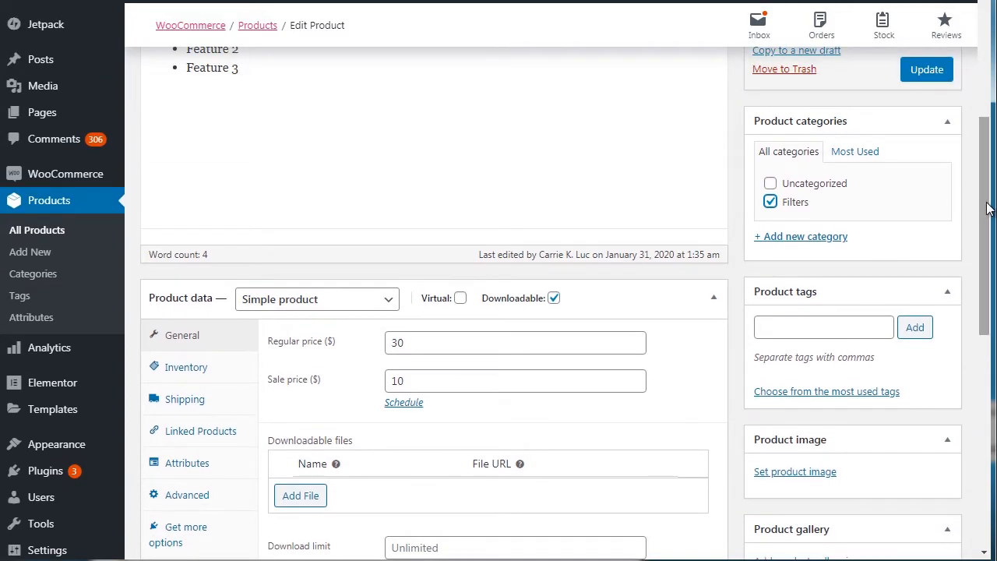
{"action": "left_click", "coordinate": [927, 69]}
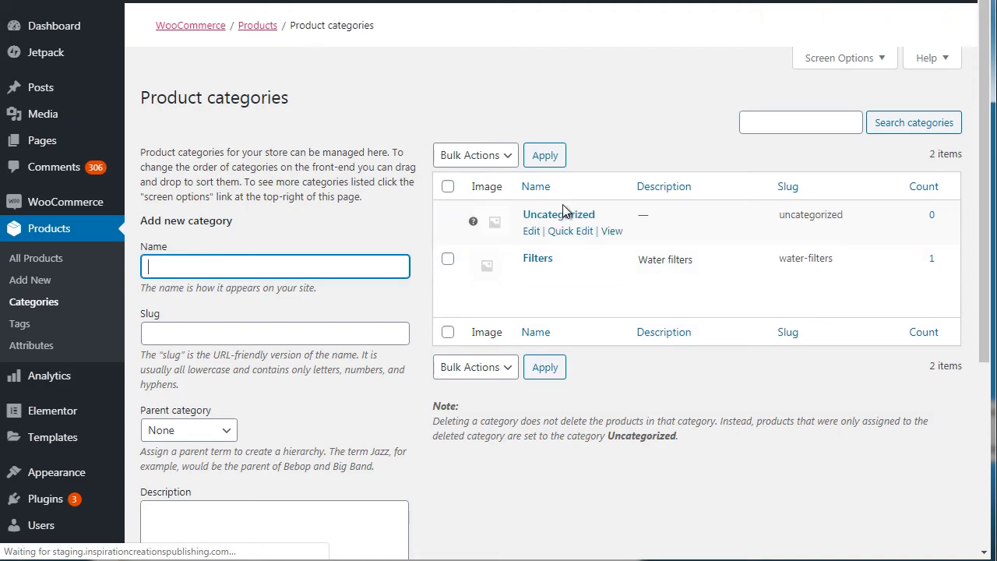
Step: Check the product counts in the category list and view the product tags page, returning to the Book 1 product
{"action": "mouse_move", "coordinate": [701, 287]}
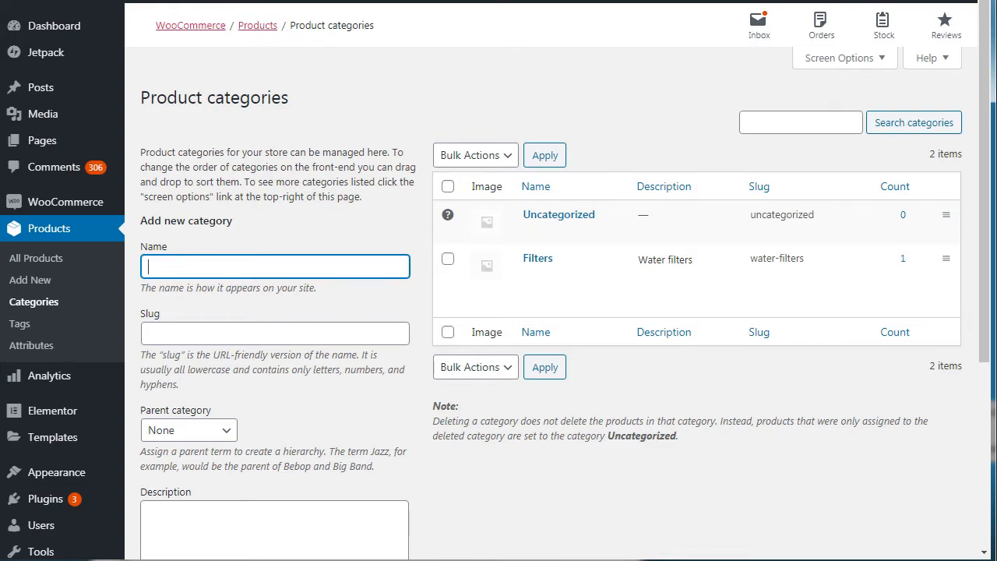
{"action": "left_click", "coordinate": [78, 0]}
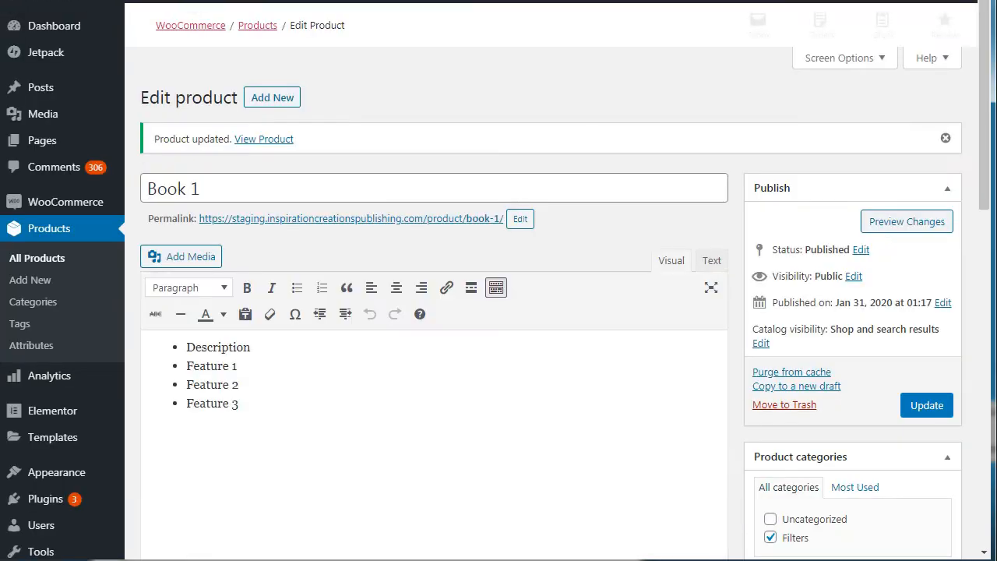
{"action": "scroll", "coordinate": [992, 187], "scroll_direction": "down", "scroll_amount": 8}
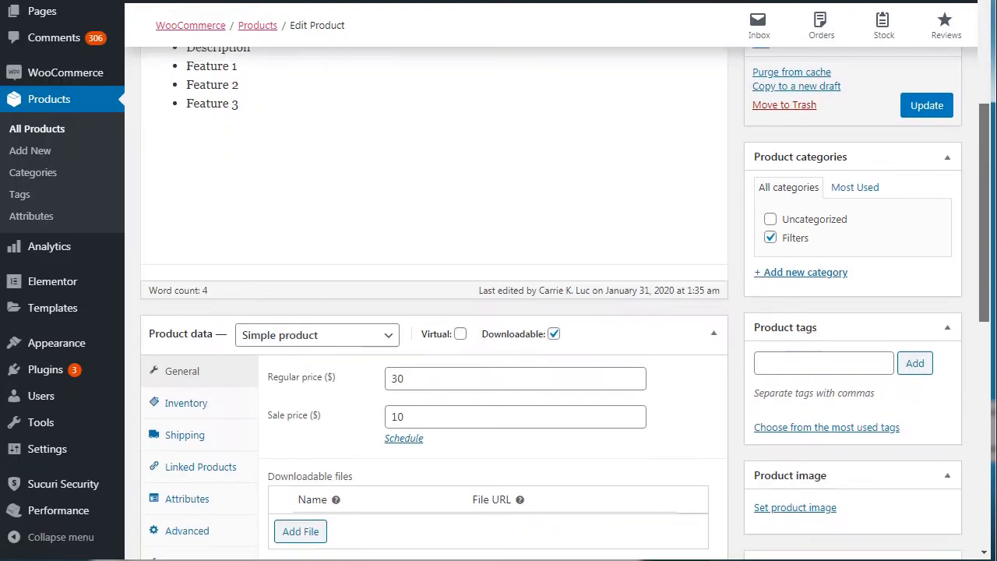
{"action": "left_click", "coordinate": [374, 1]}
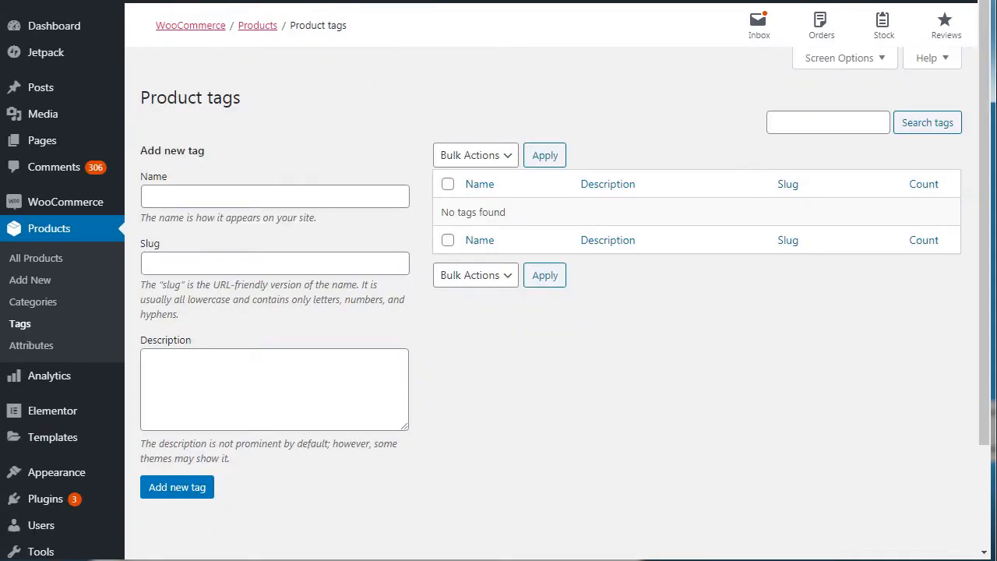
{"action": "left_click", "coordinate": [78, 0]}
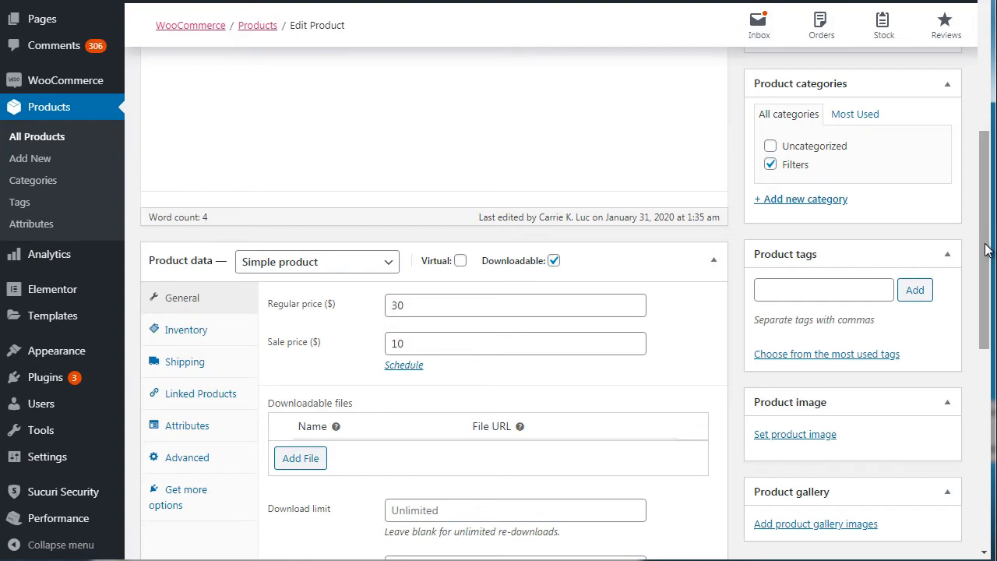
Step: Add the product tags filters, water and one year warranty to Book 1, and update the product
{"action": "left_click_drag", "start_coordinate": [985, 249], "coordinate": [986, 290]}
{"action": "left_click", "coordinate": [793, 180]}
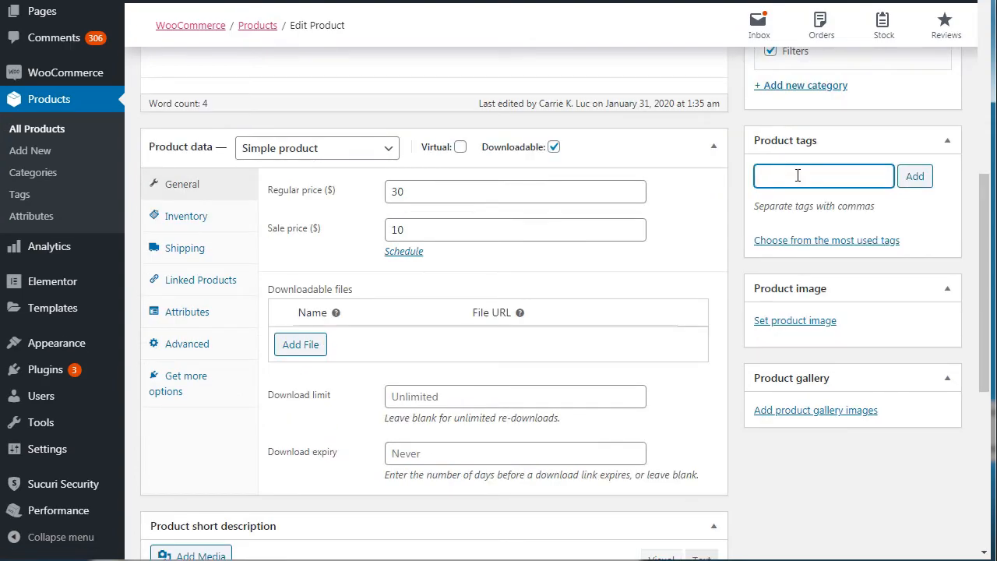
{"action": "type", "text": "filters"}
{"action": "key", "text": "Return"}
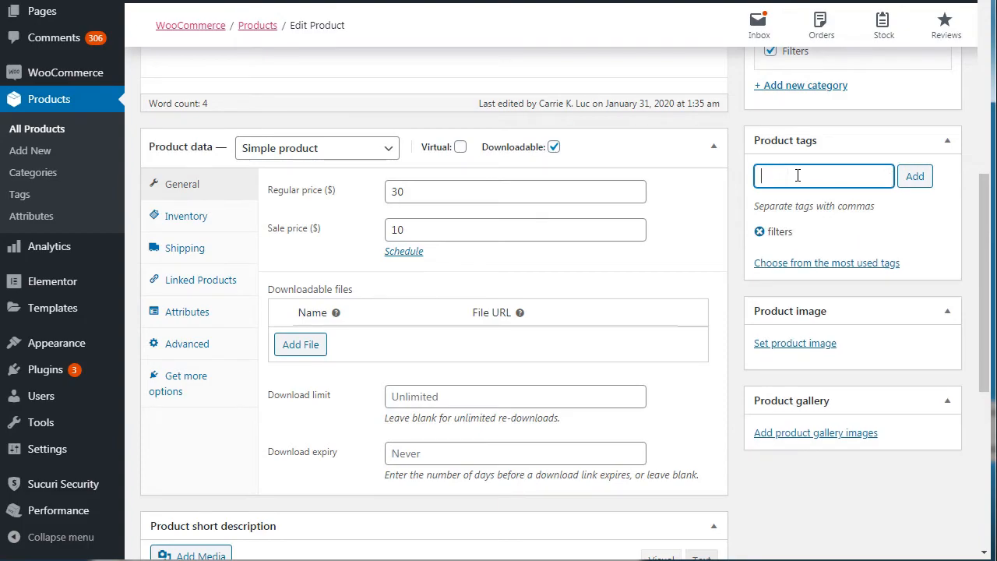
{"action": "type", "text": "water"}
{"action": "key", "text": "Return"}
{"action": "type", "text": "one year warranty"}
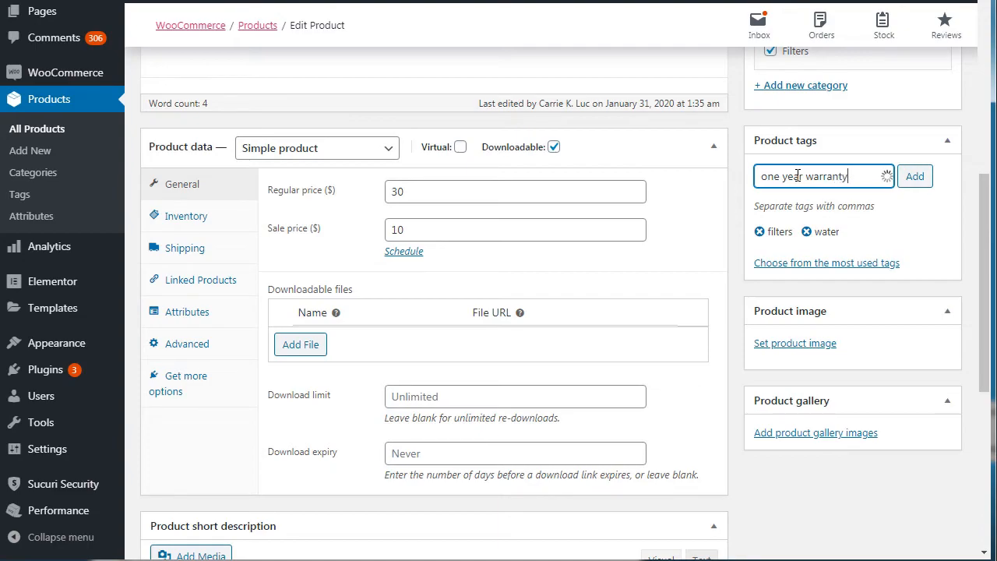
{"action": "key", "text": "Return"}
{"action": "scroll", "coordinate": [797, 176], "scroll_direction": "up", "scroll_amount": 6}
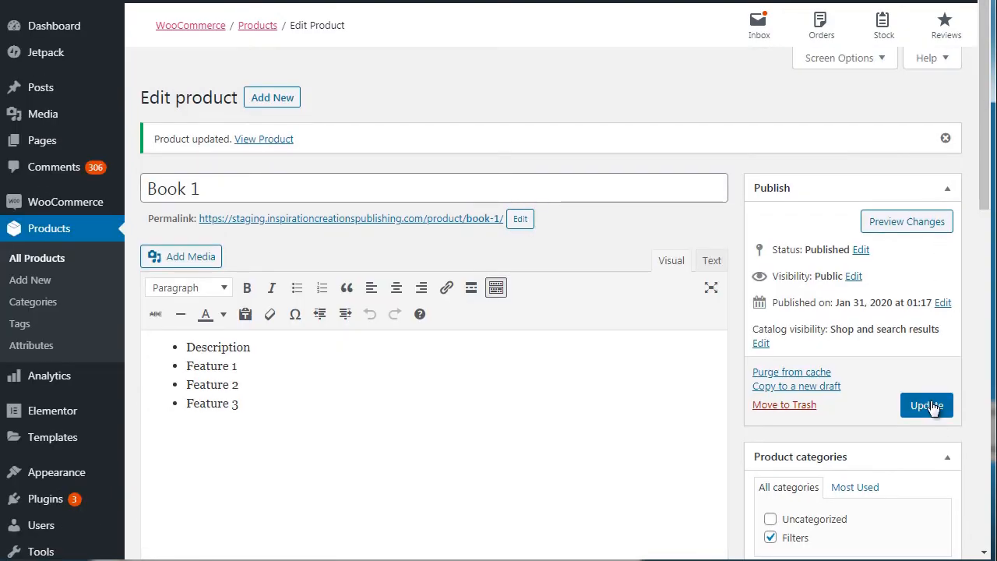
{"action": "left_click", "coordinate": [930, 405]}
Step: Check the tags on the Book 1 product and open the product tags list to review their slugs and counts
{"action": "left_click_drag", "start_coordinate": [985, 130], "coordinate": [989, 188]}
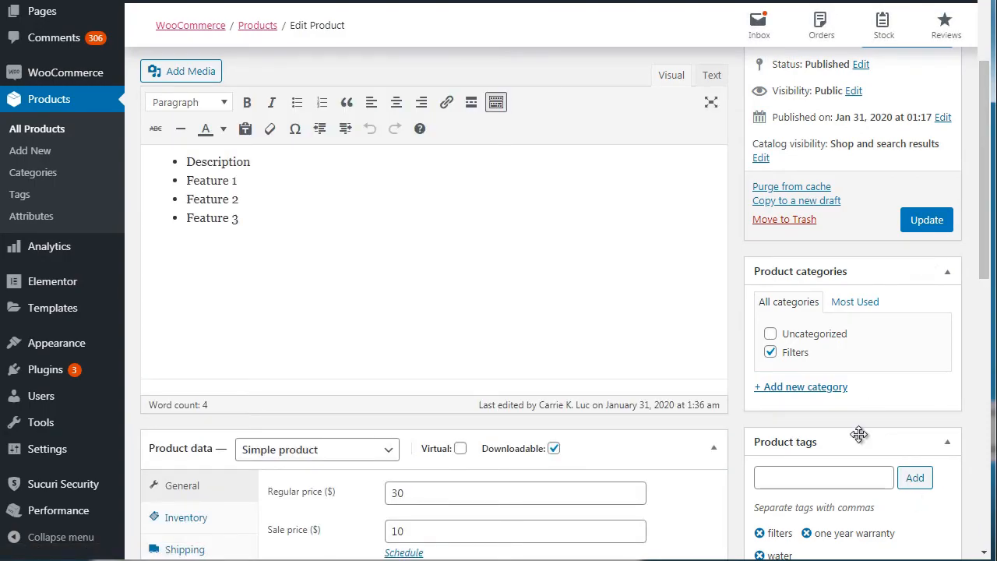
{"action": "right_click", "coordinate": [28, 189]}
{"action": "left_click", "coordinate": [29, 200]}
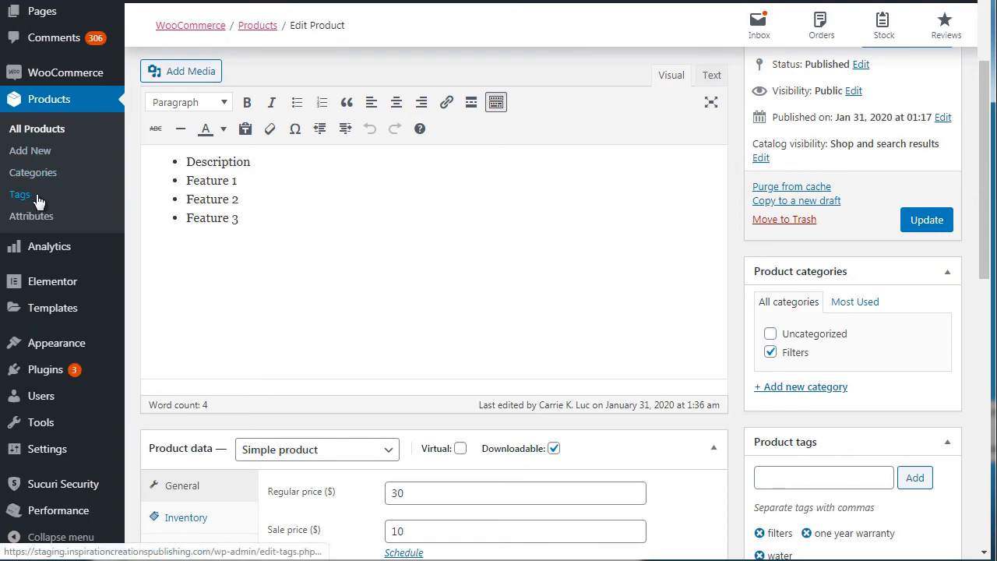
{"action": "left_click", "coordinate": [28, 200]}
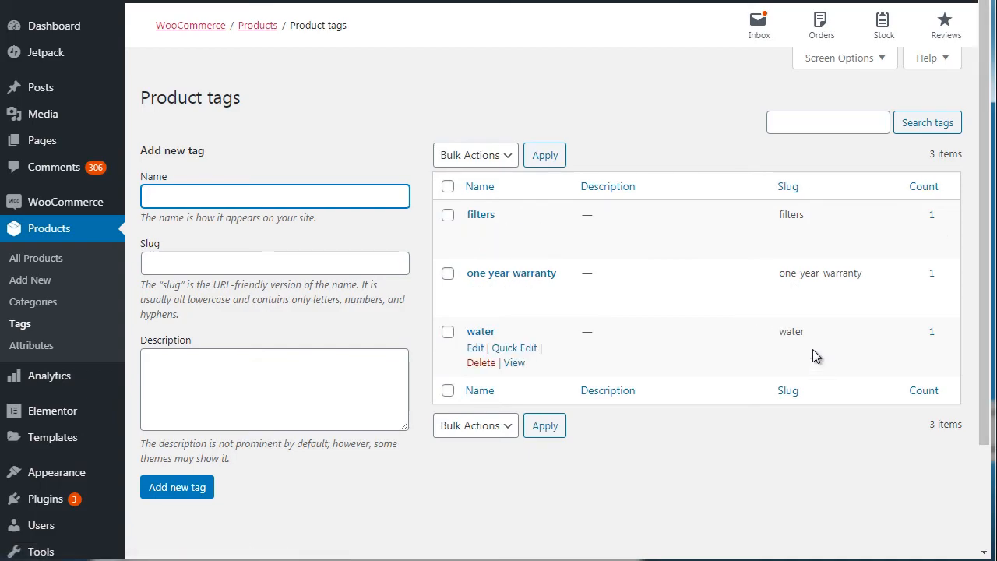
{"action": "left_click", "coordinate": [417, 146]}
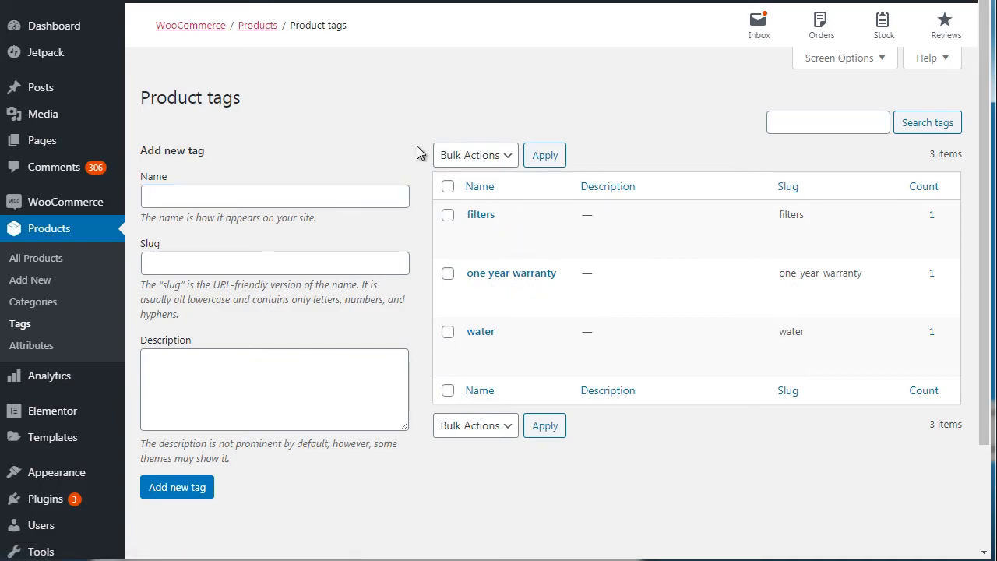